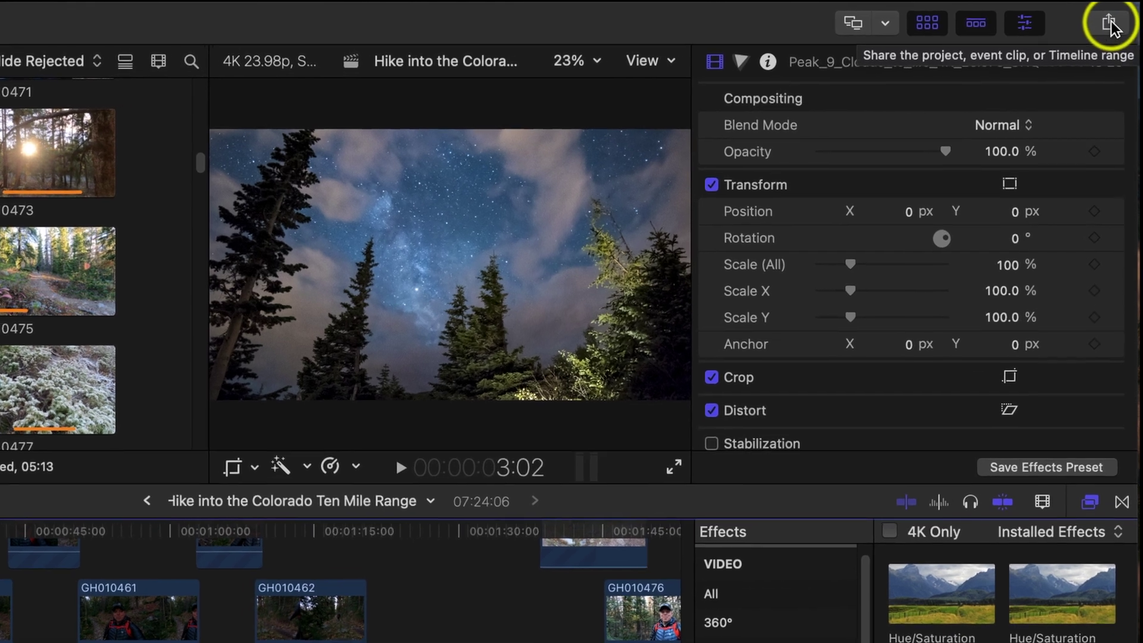
Open the hiking project's Master File (default) share export and view its Settings.
{"action": "left_click", "coordinate": [1109, 21]}
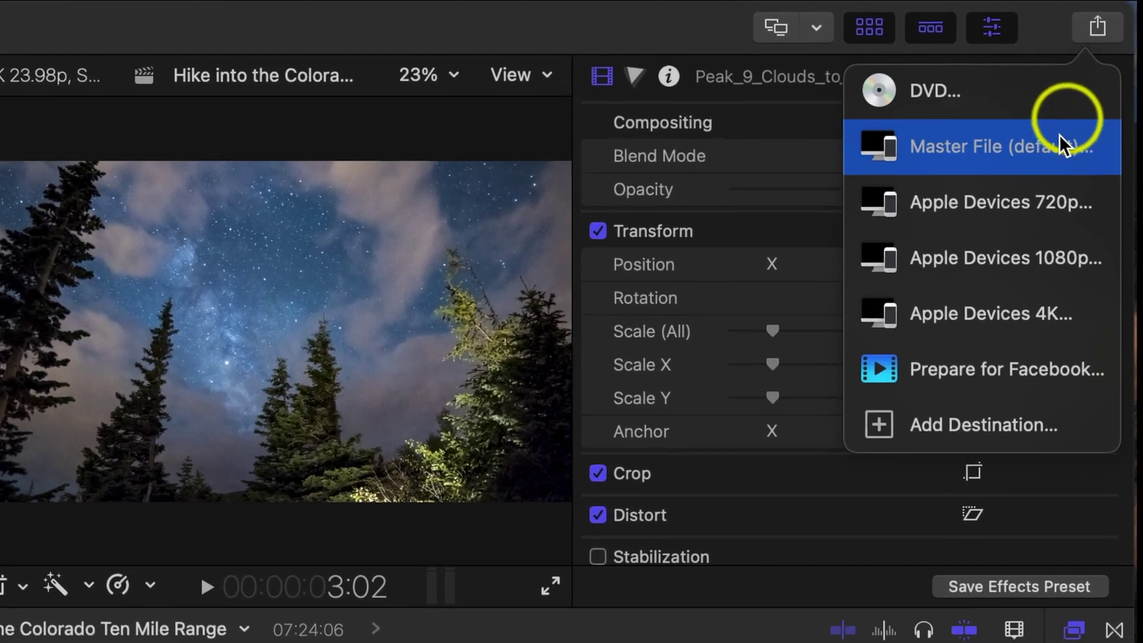
{"action": "left_click", "coordinate": [920, 179]}
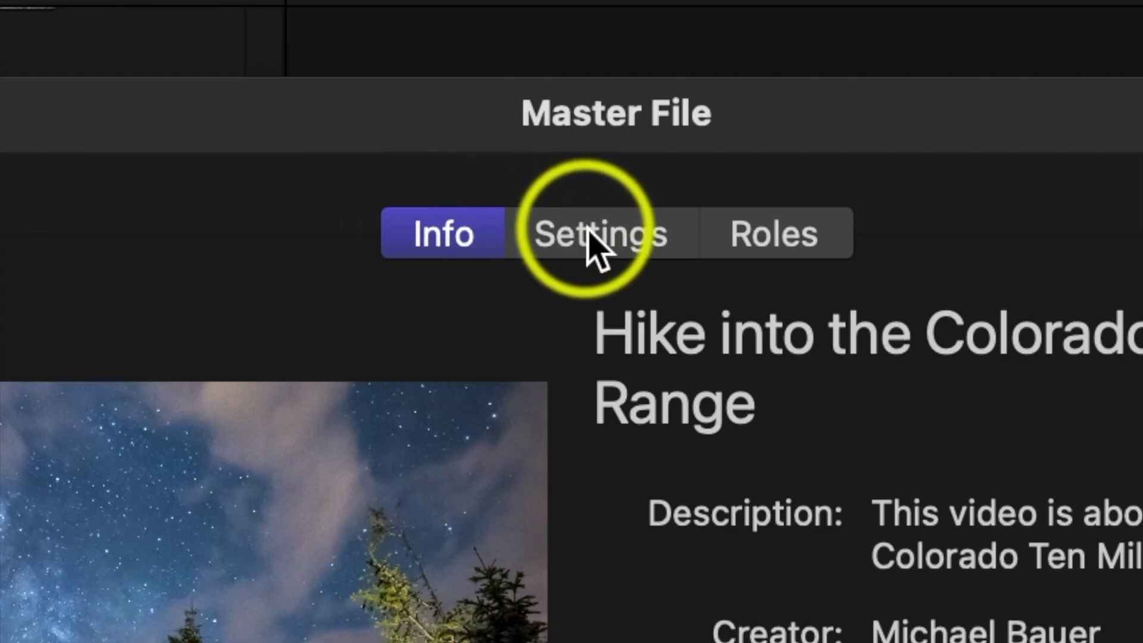
{"action": "left_click", "coordinate": [598, 233]}
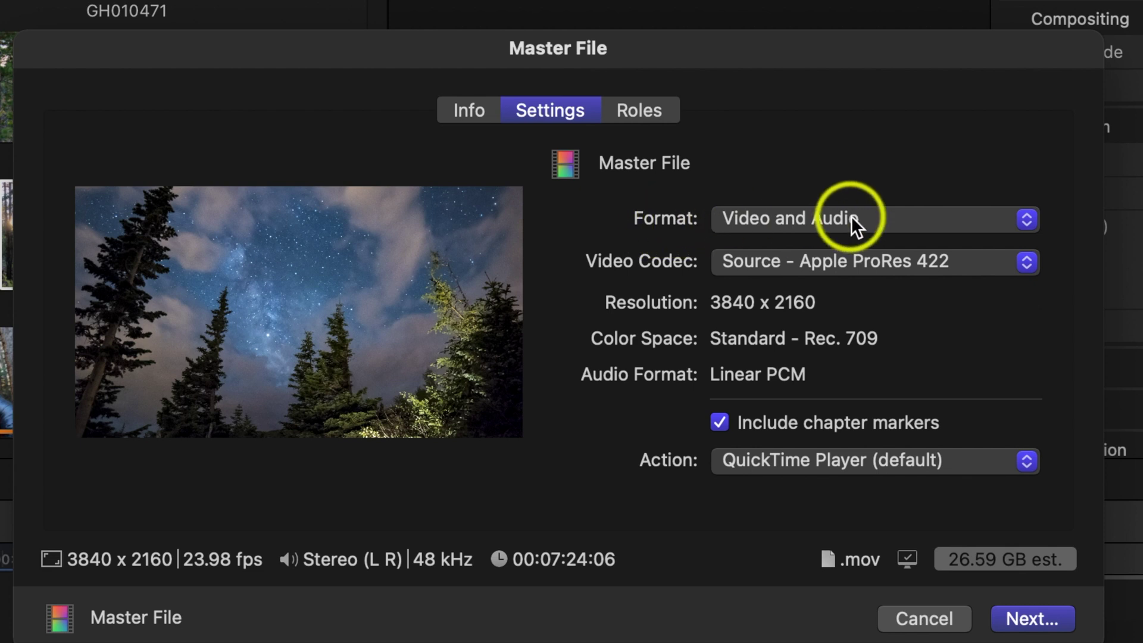
Set Master File to Computer format, H.264 Better Quality, 3840 x 2160, then proceed to saving.
{"action": "left_click", "coordinate": [851, 216]}
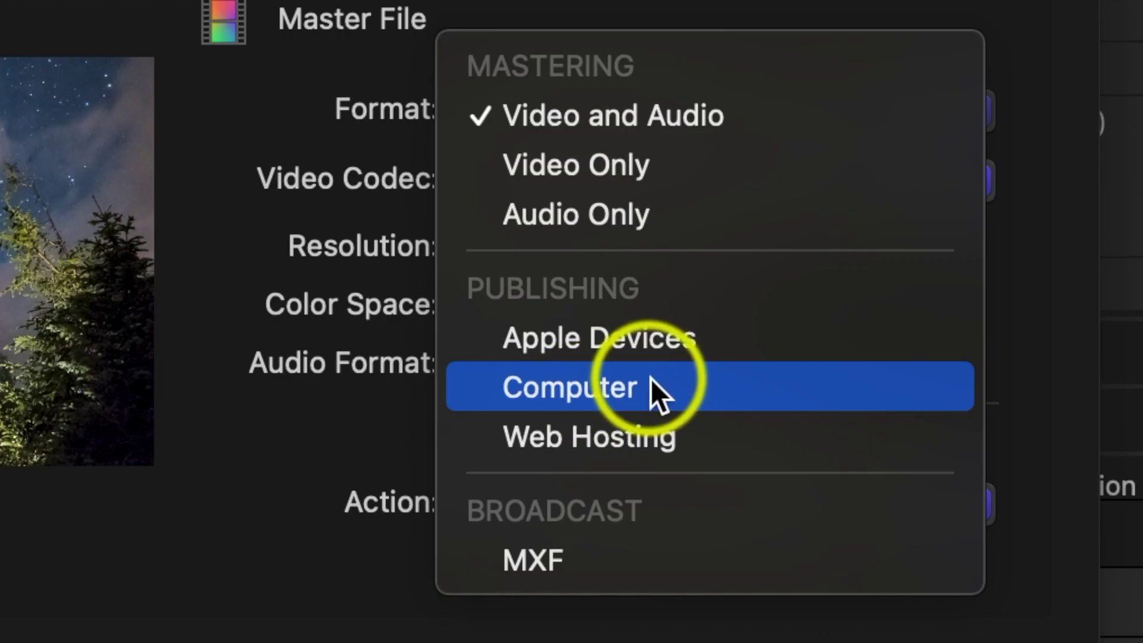
{"action": "left_click", "coordinate": [651, 379]}
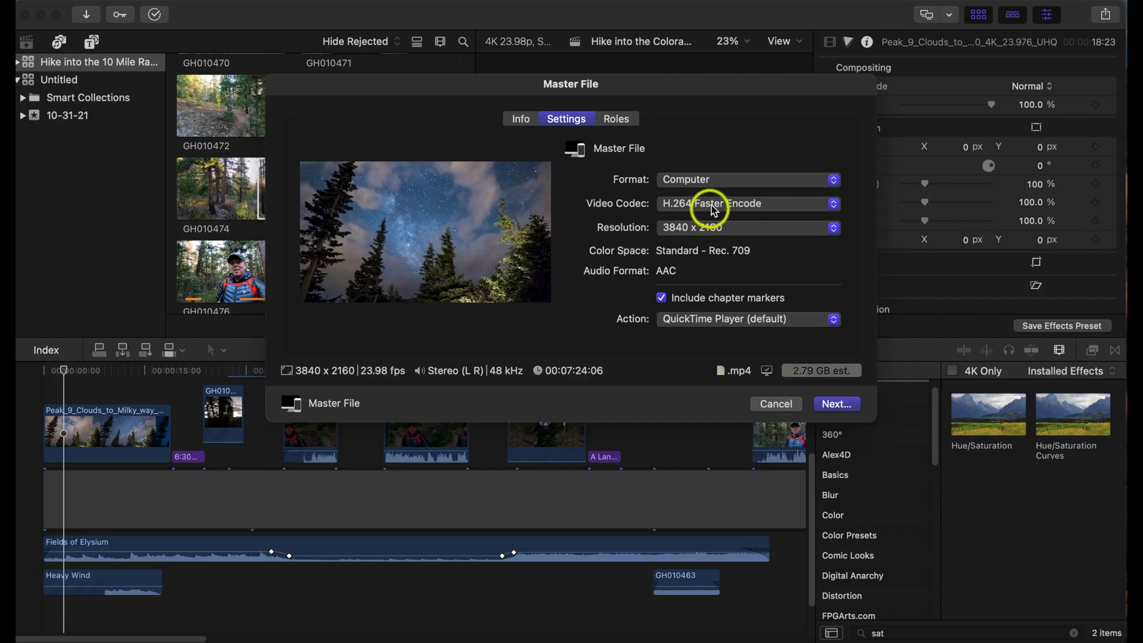
{"action": "left_click", "coordinate": [731, 204]}
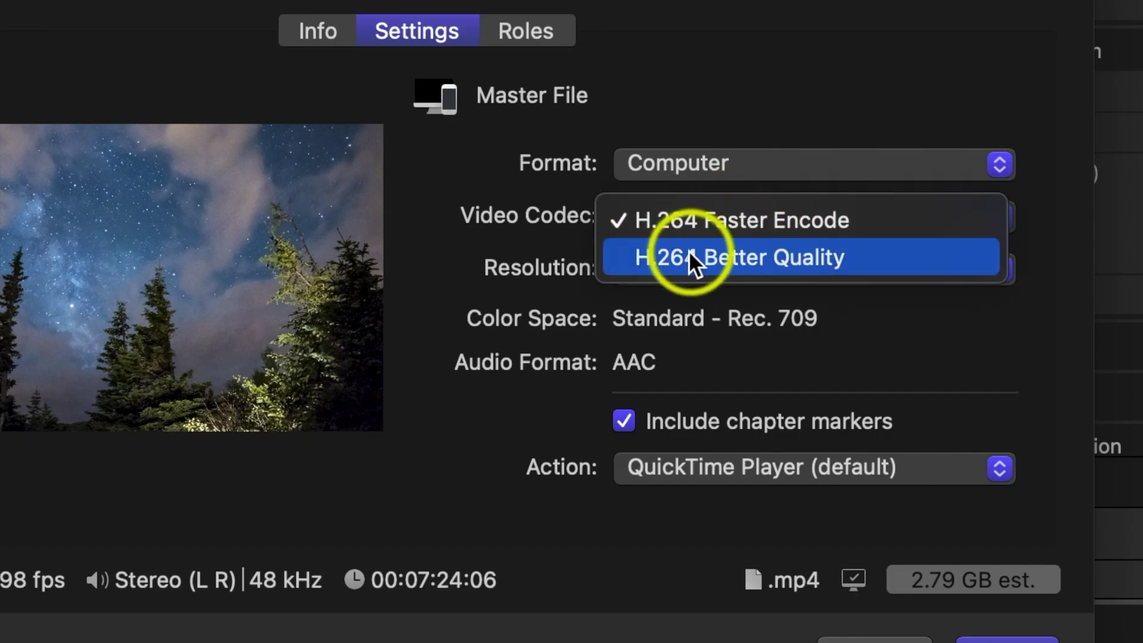
{"action": "left_click", "coordinate": [852, 258]}
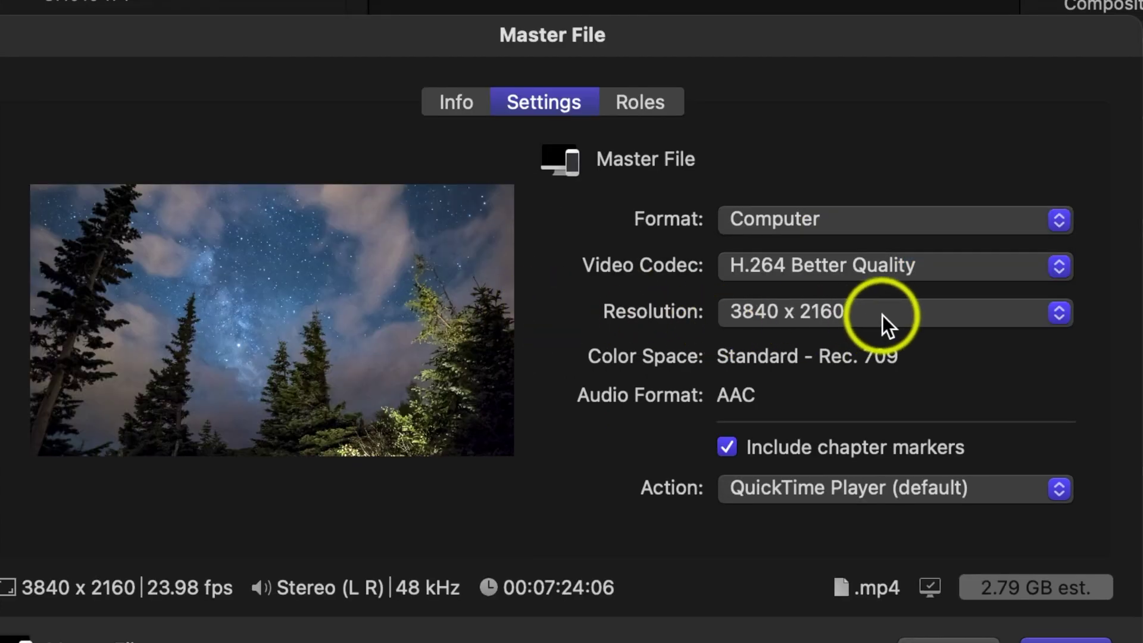
{"action": "left_click", "coordinate": [883, 315]}
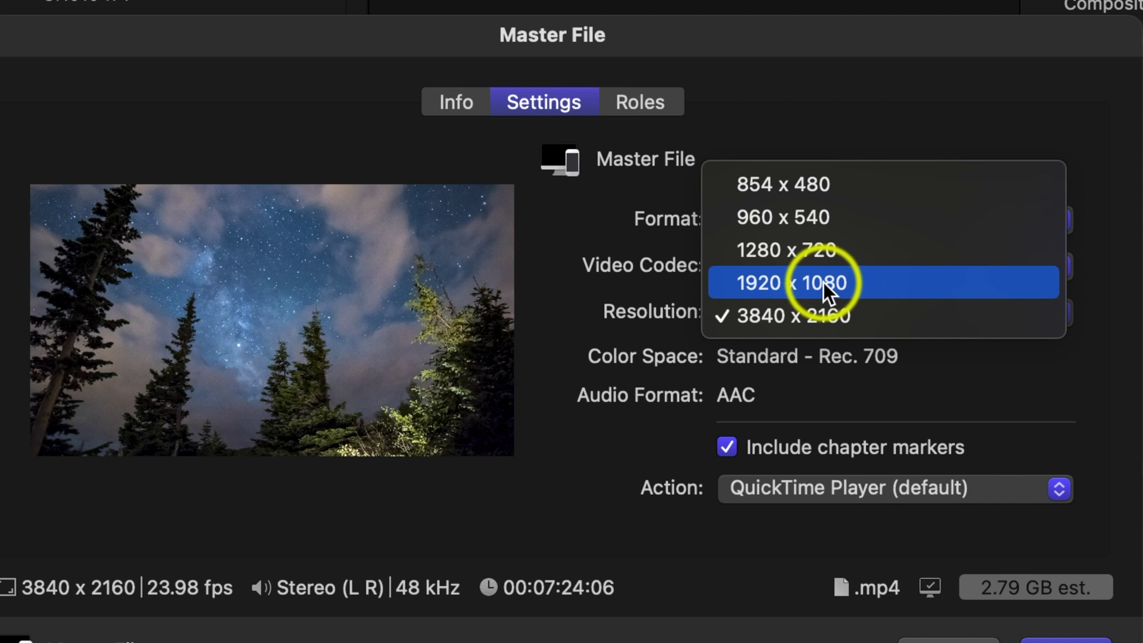
{"action": "left_click", "coordinate": [798, 313]}
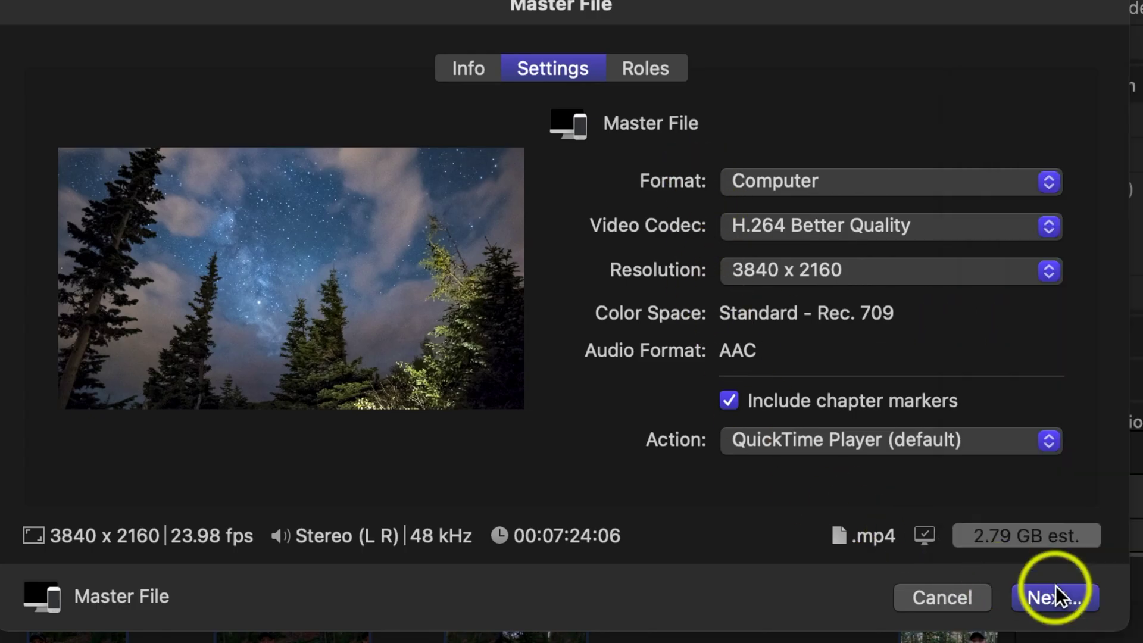
{"action": "left_click", "coordinate": [1054, 598]}
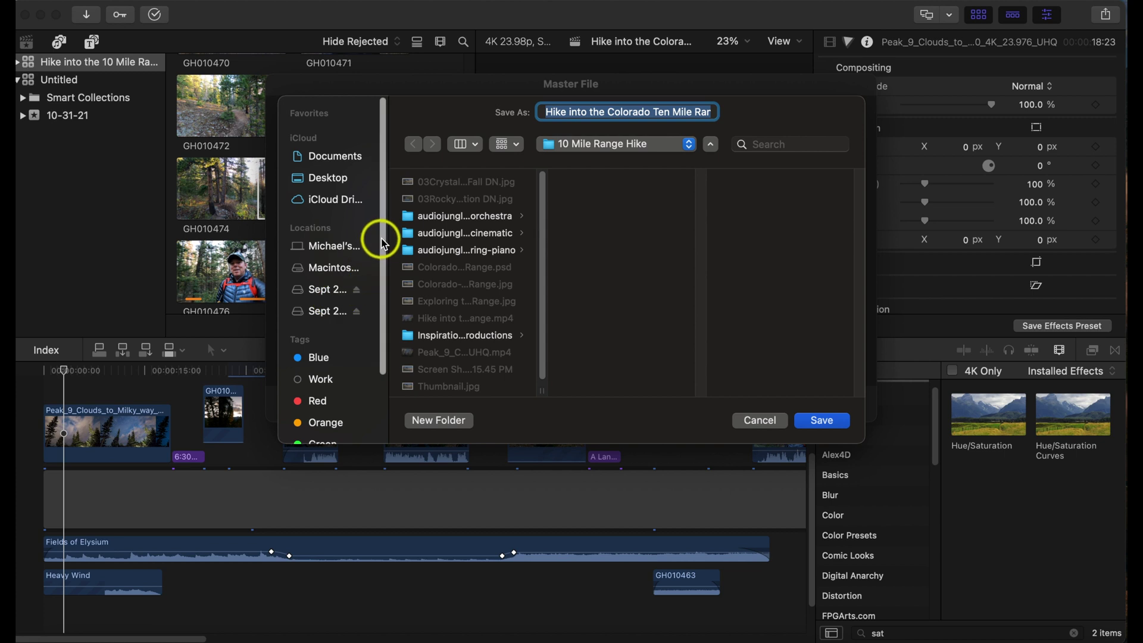
Browse to the Sept 2021 drive, then cancel the save and close the Master File export.
{"action": "left_click", "coordinate": [331, 316]}
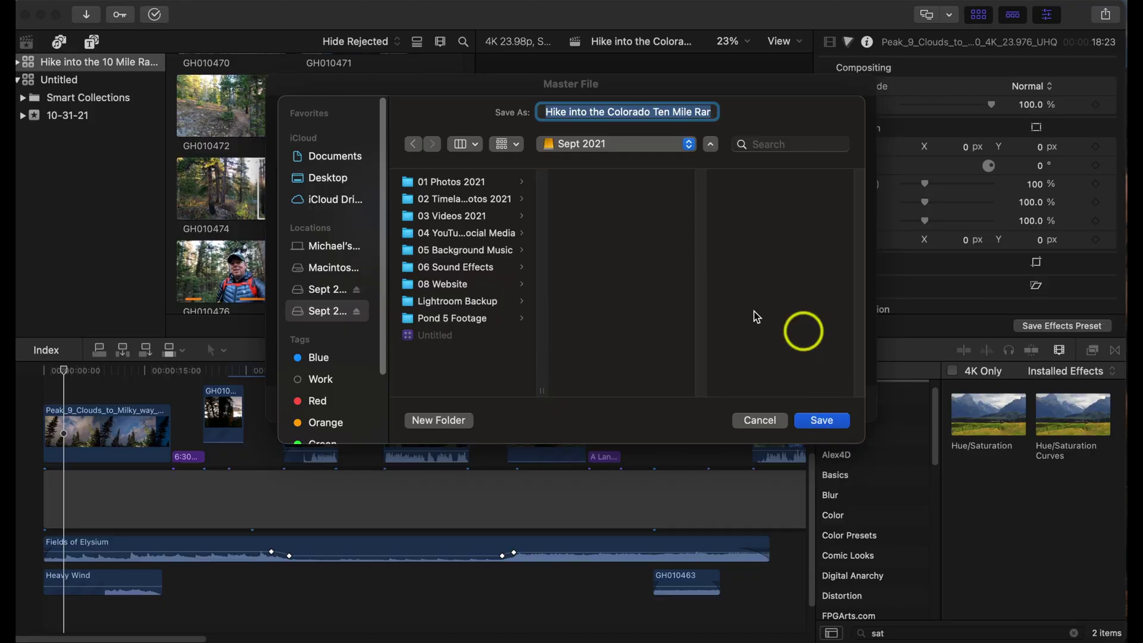
{"action": "left_click", "coordinate": [750, 420]}
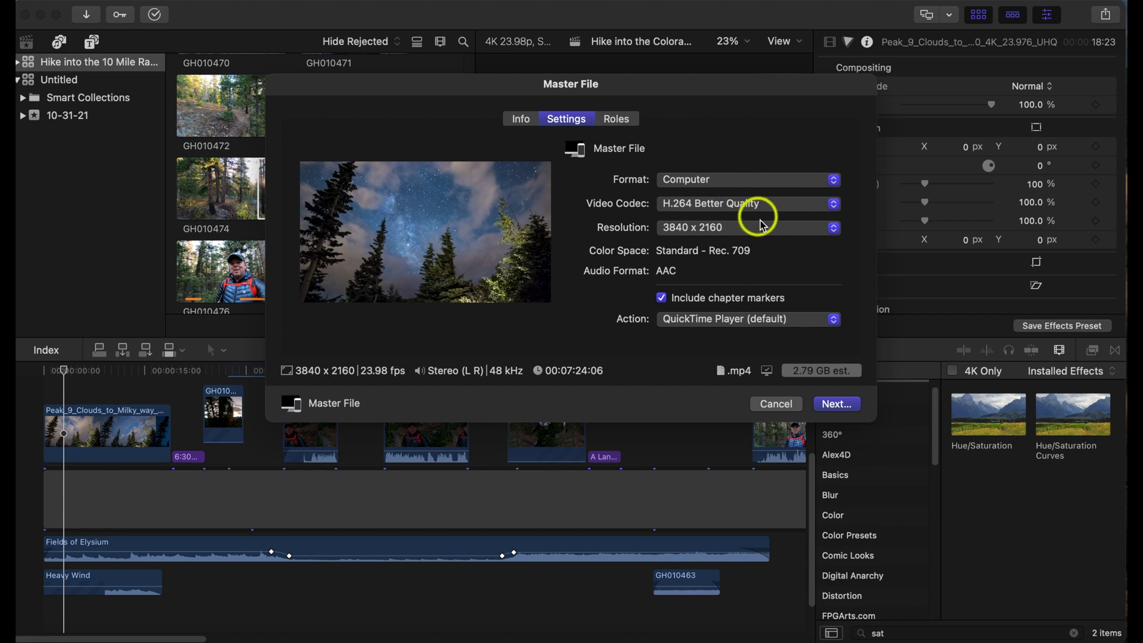
{"action": "left_click", "coordinate": [780, 404]}
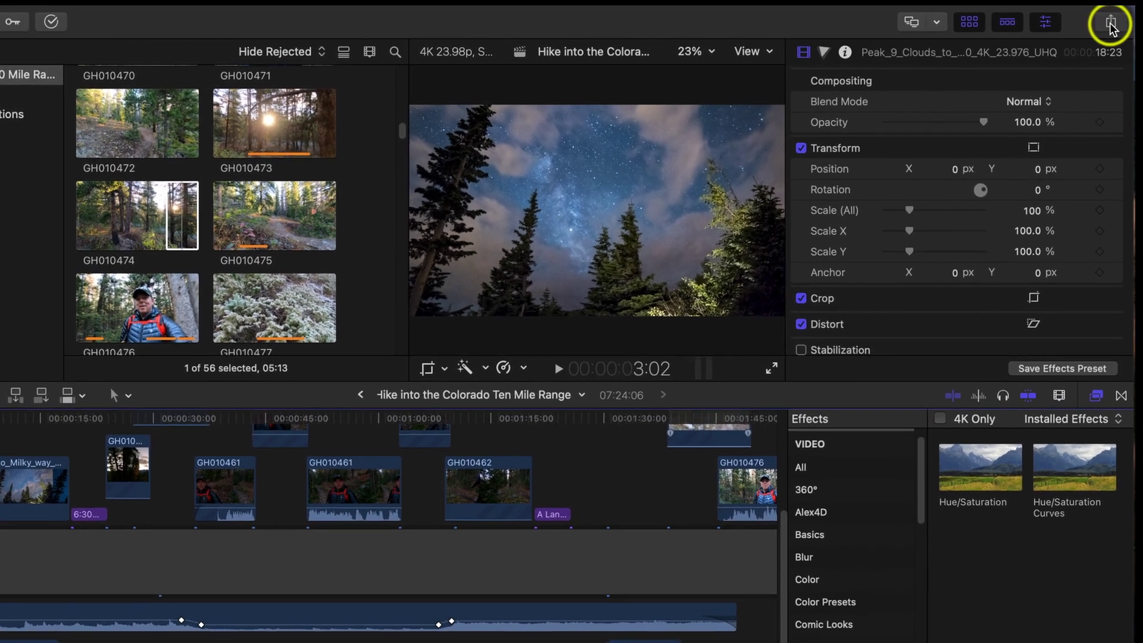
Through Share > Add Destination…, drag an Export File destination into the Destinations list.
{"action": "left_click", "coordinate": [1111, 24]}
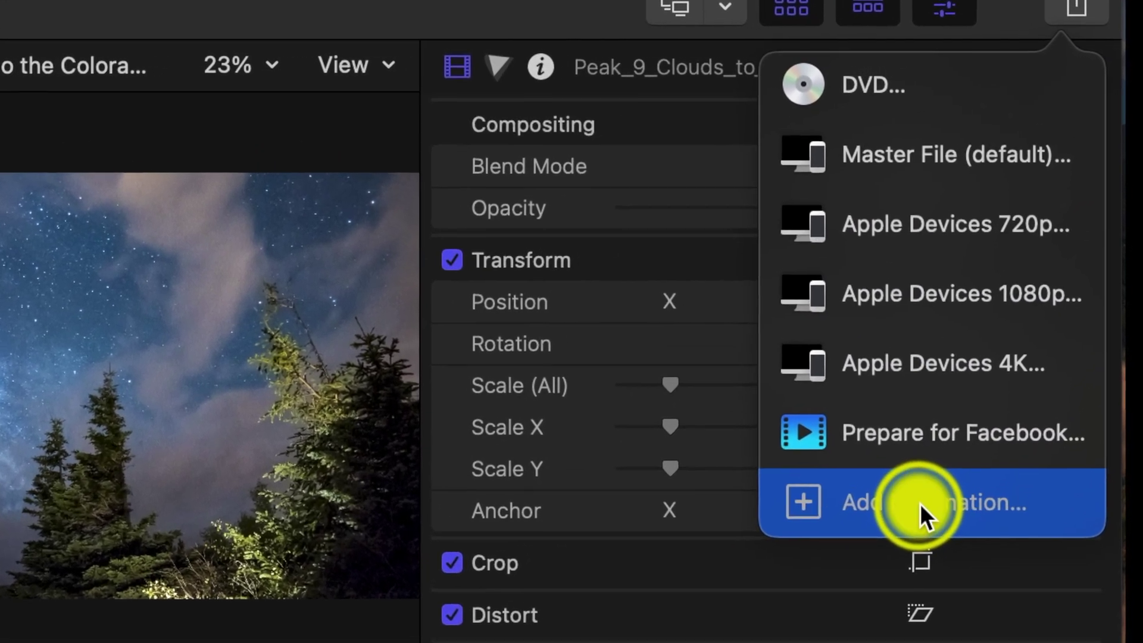
{"action": "left_click", "coordinate": [920, 504]}
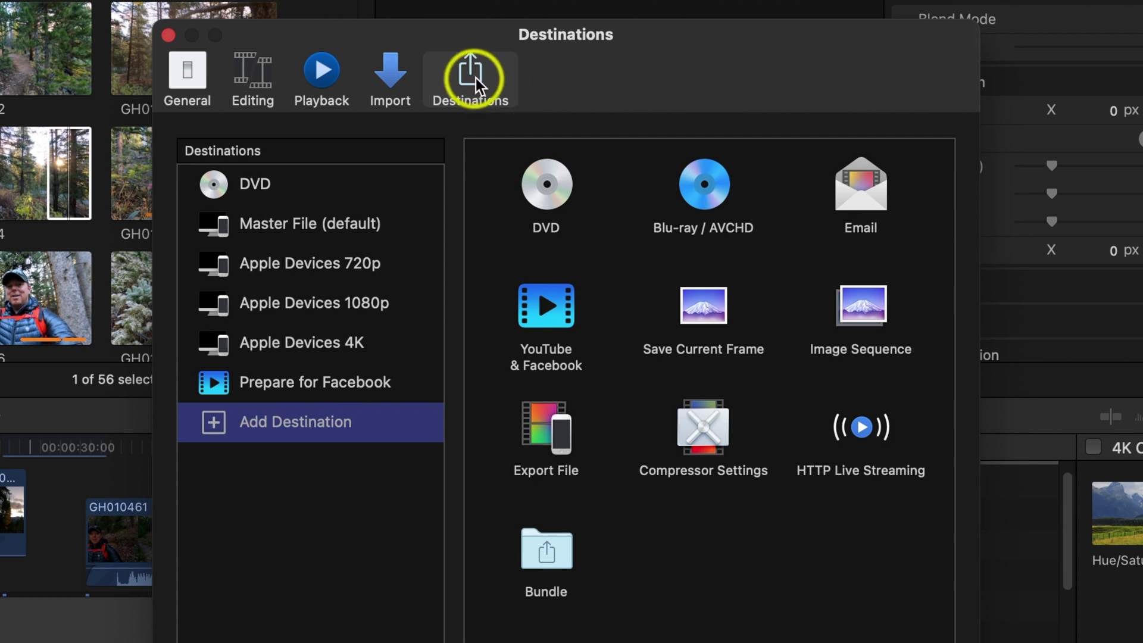
{"action": "left_click", "coordinate": [580, 455]}
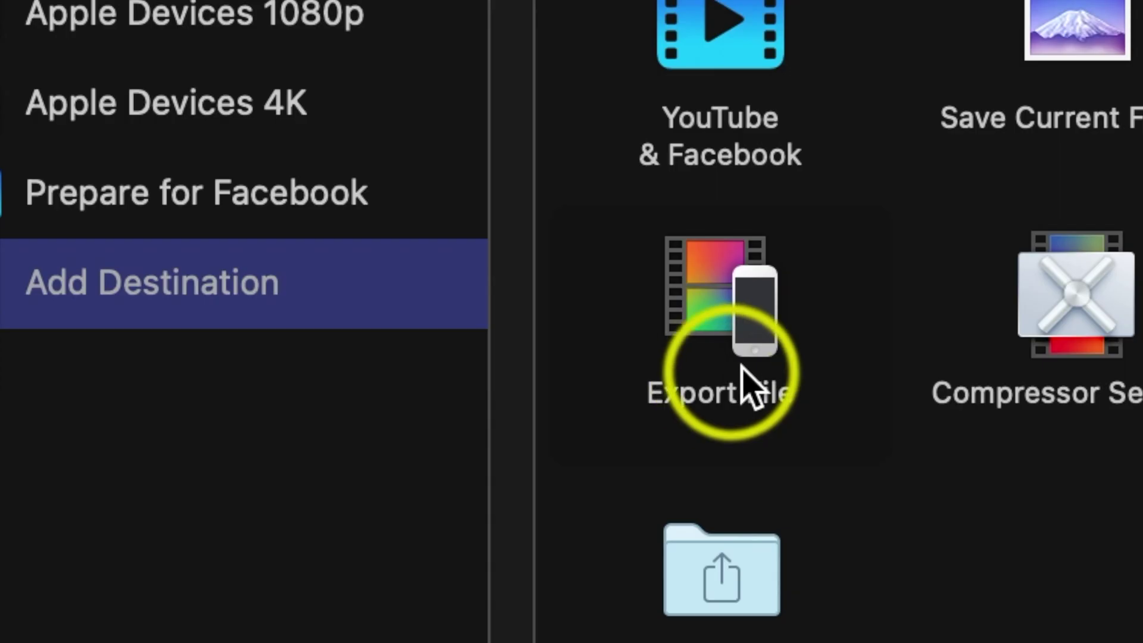
{"action": "left_click_drag", "start_coordinate": [725, 286], "coordinate": [47, 471]}
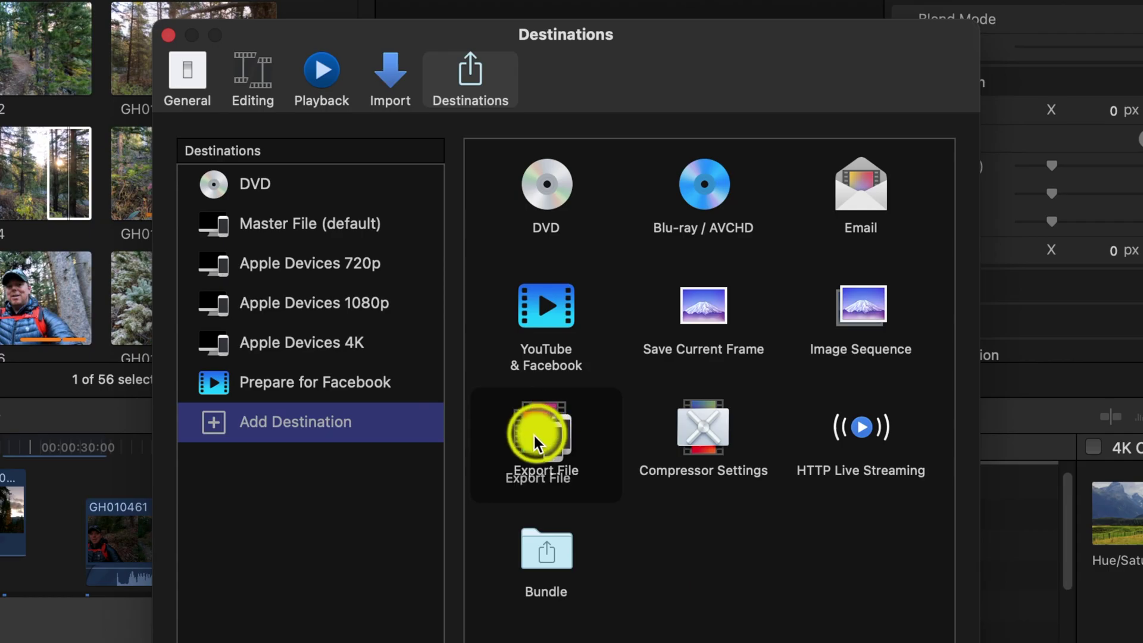
{"action": "left_click_drag", "start_coordinate": [248, 505], "coordinate": [250, 498]}
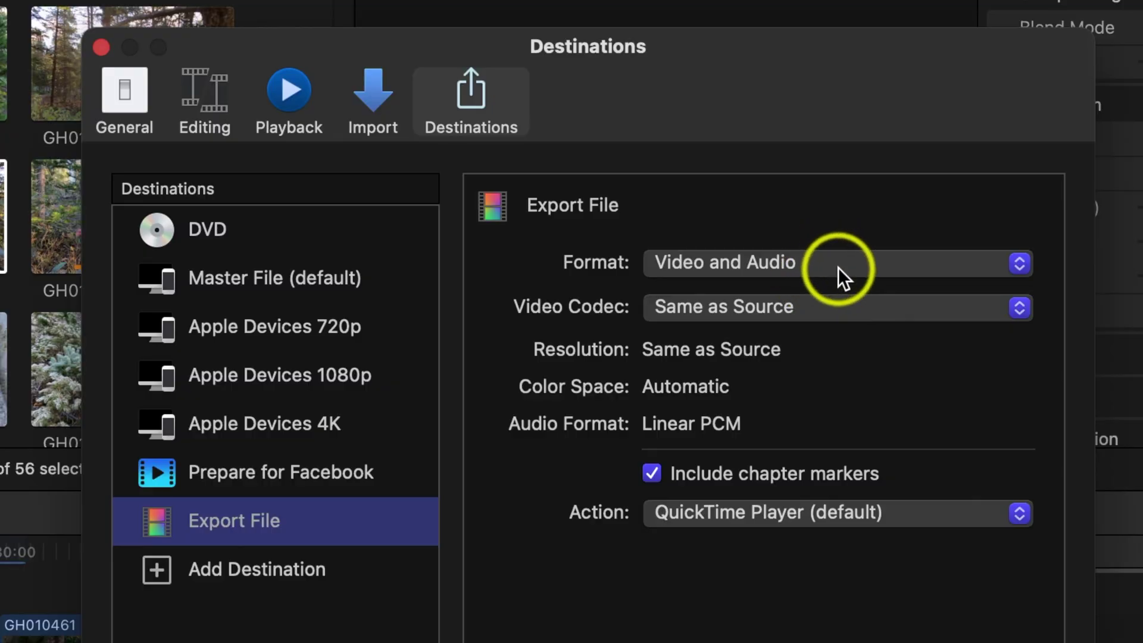
{"action": "left_click", "coordinate": [842, 271]}
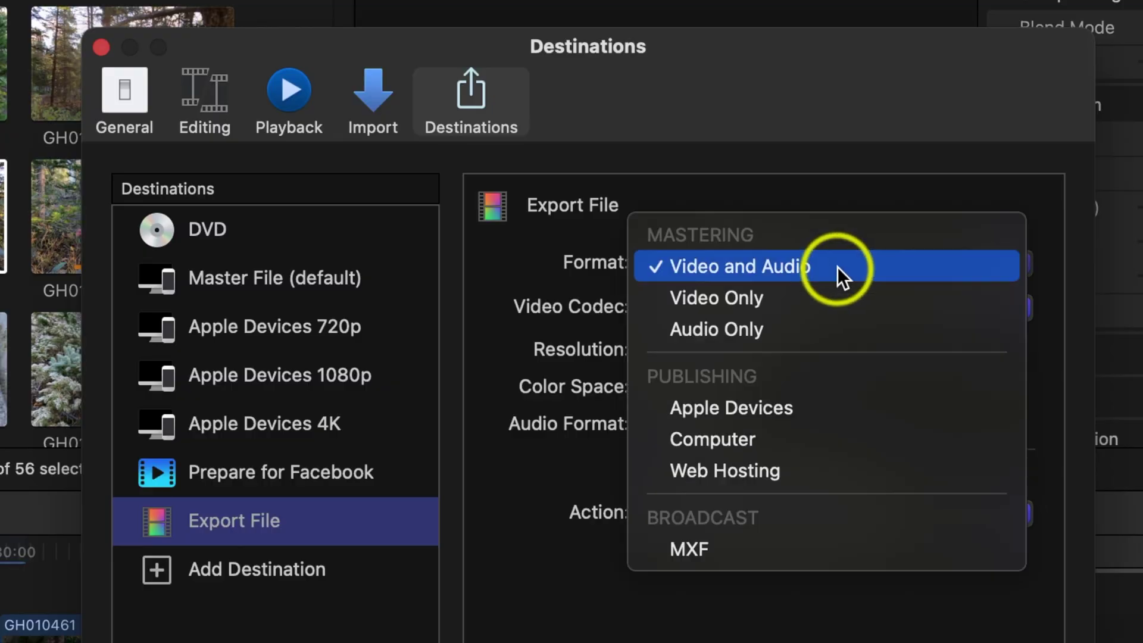
Configure the Export File destination as Computer, H.264 Better Quality, 4096 x 2160.
{"action": "left_click", "coordinate": [720, 441]}
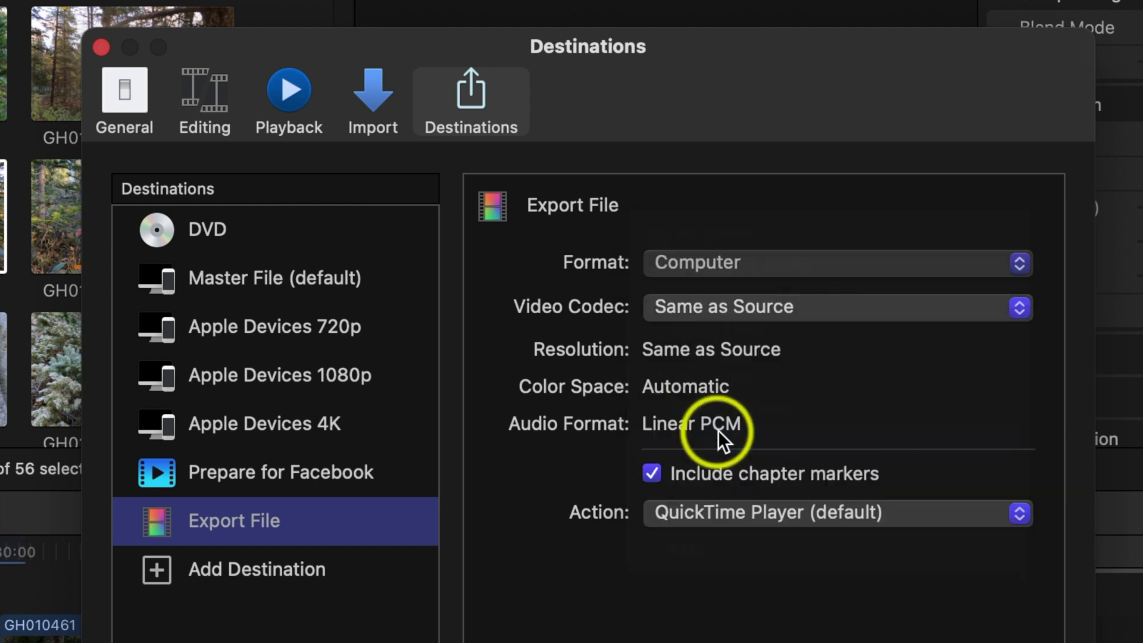
{"action": "left_click", "coordinate": [807, 309]}
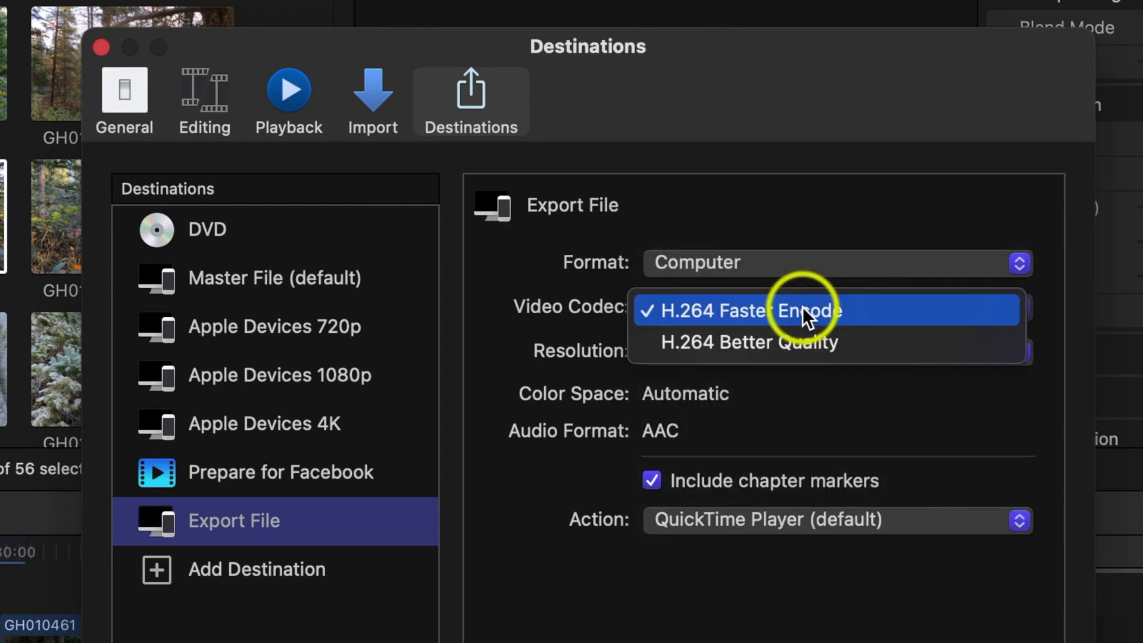
{"action": "left_click", "coordinate": [814, 358]}
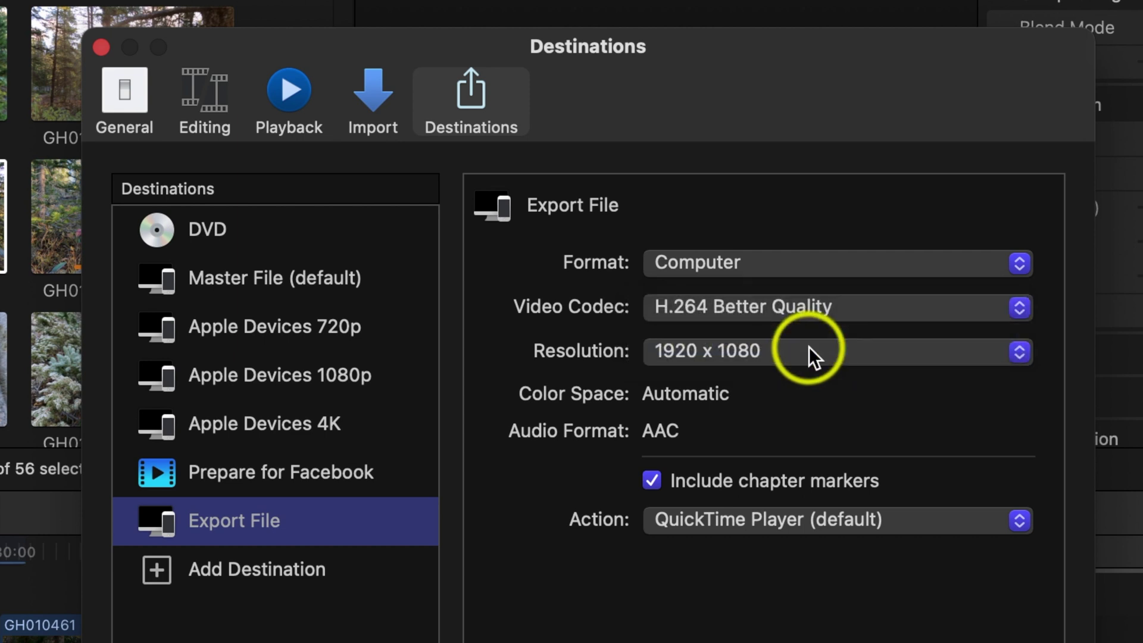
{"action": "left_click", "coordinate": [811, 351]}
{"action": "left_click", "coordinate": [814, 391]}
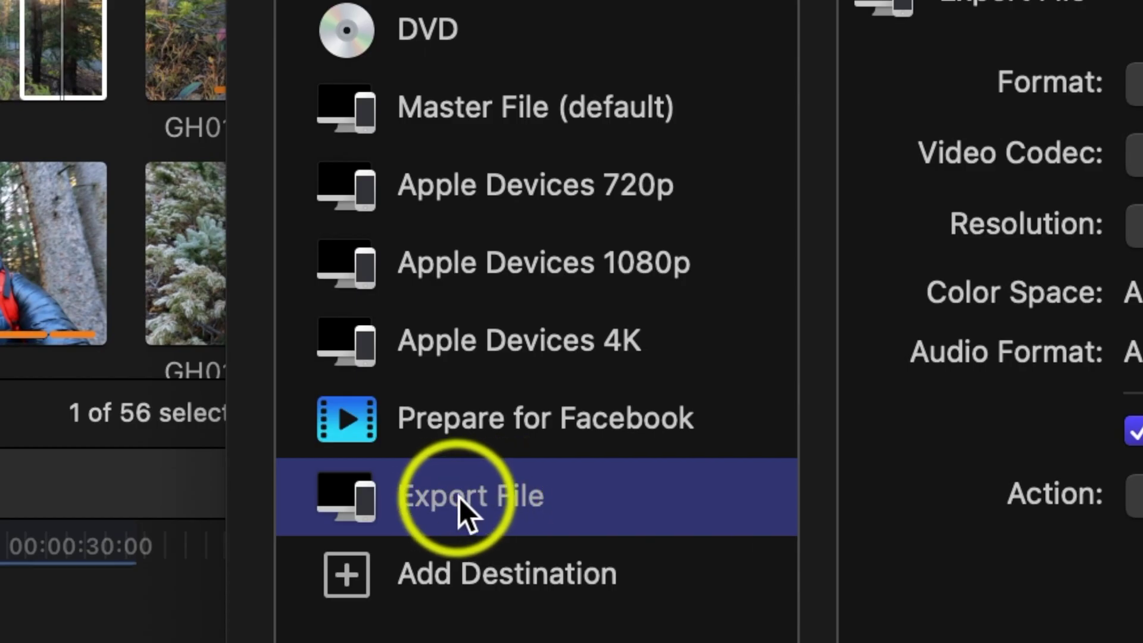
{"action": "left_click", "coordinate": [460, 498]}
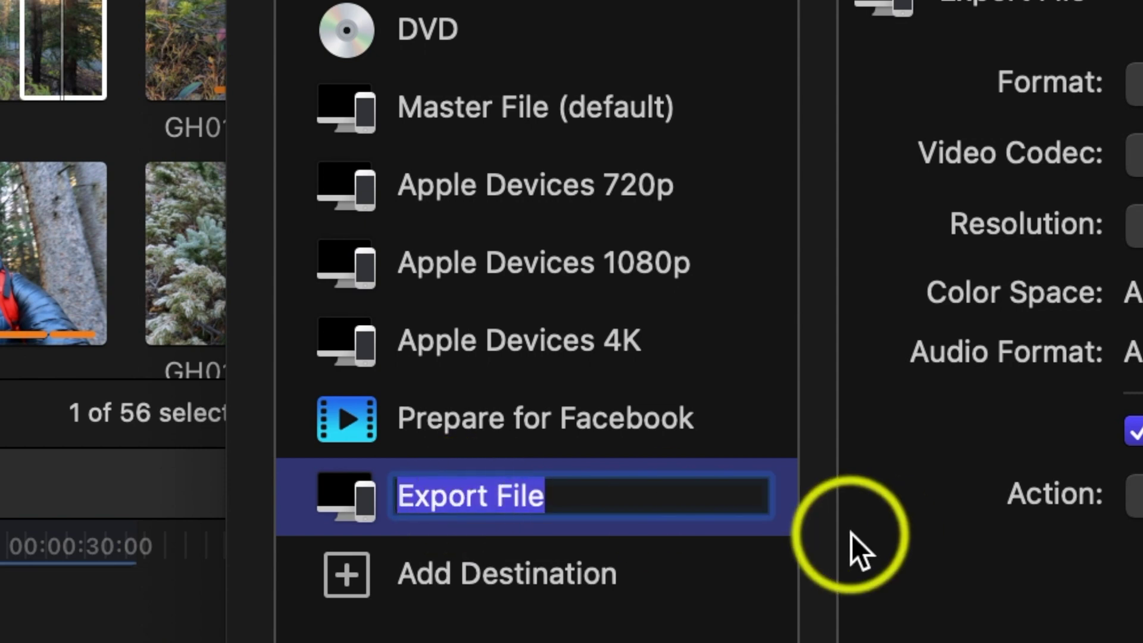
Name the Export File destination 'YouTube Videos' and drag it just below Master File (default).
{"action": "type", "text": "Y"}
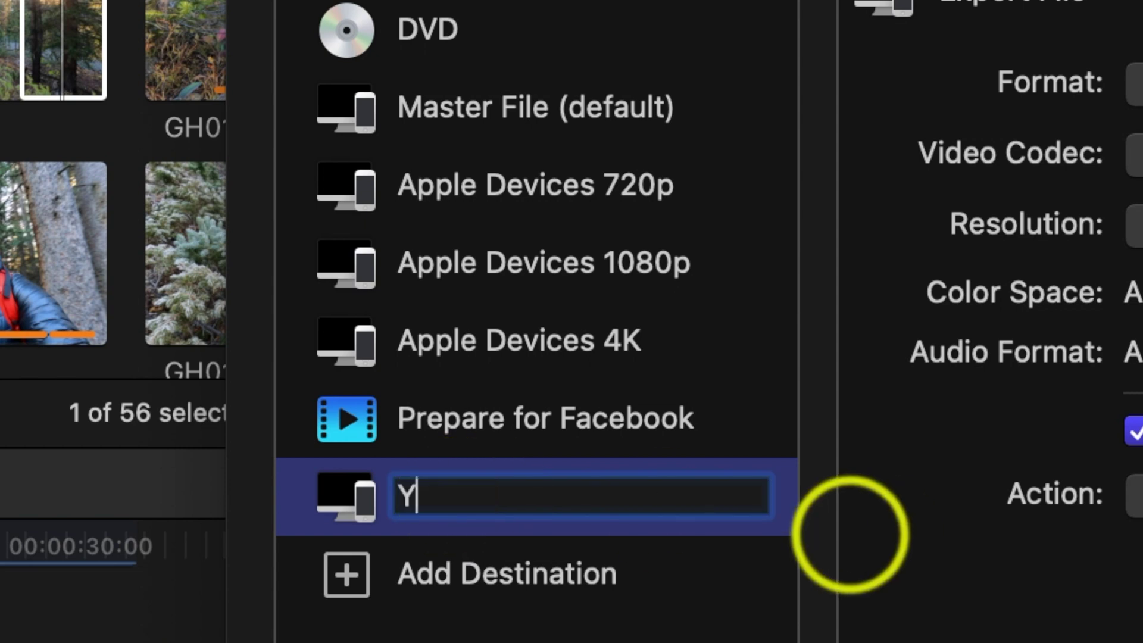
{"action": "type", "text": "ouTube Videos"}
{"action": "left_click", "coordinate": [589, 595]}
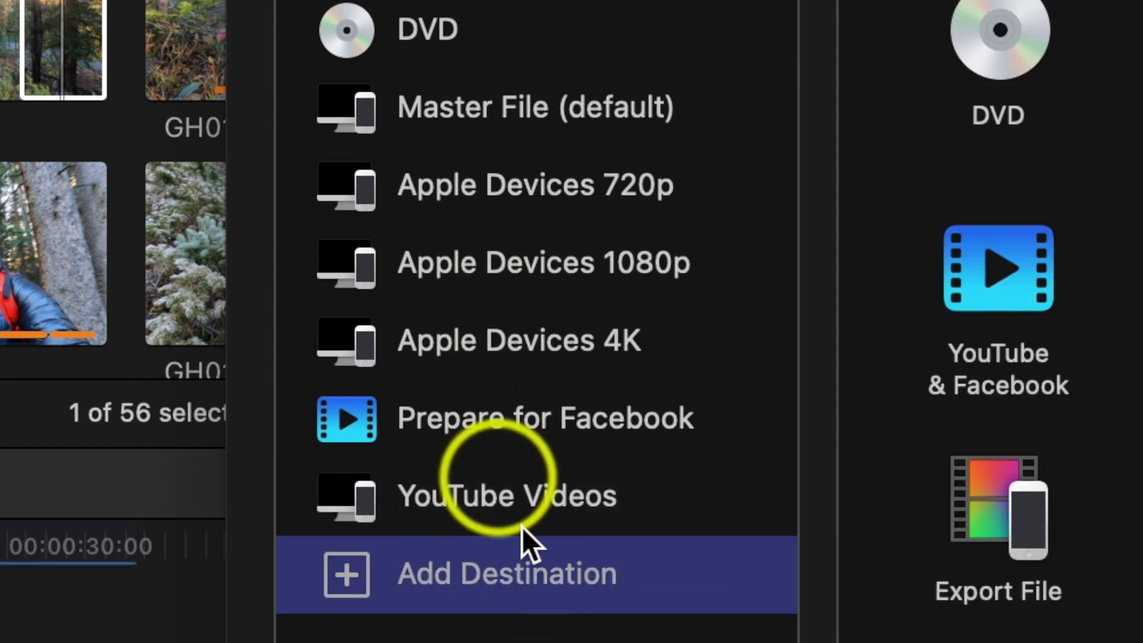
{"action": "left_click", "coordinate": [511, 497]}
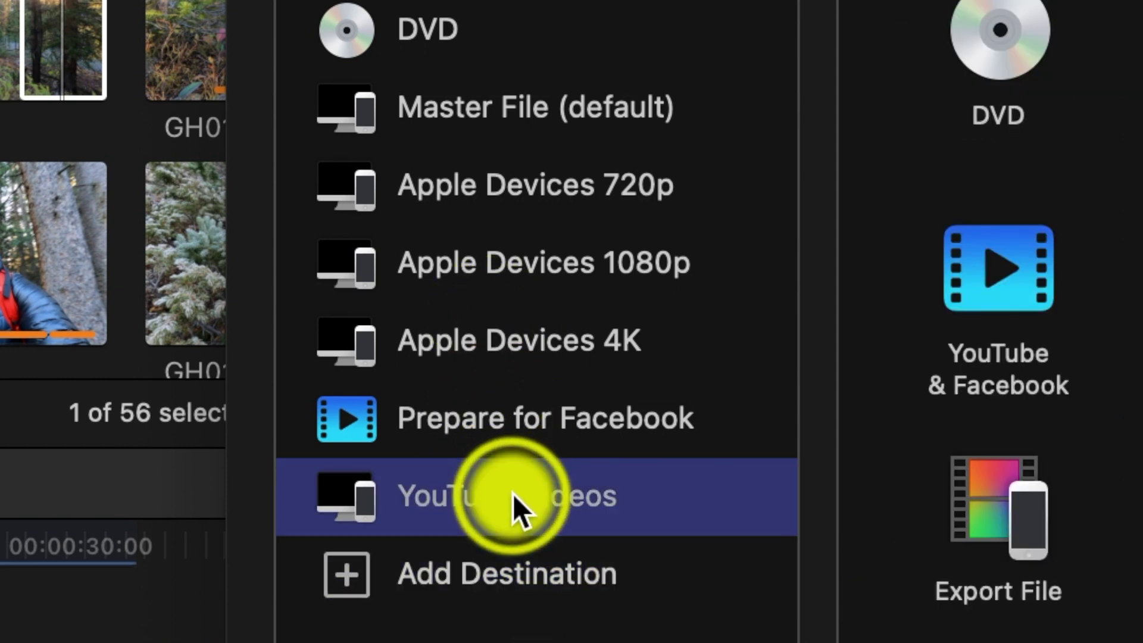
{"action": "left_click_drag", "start_coordinate": [473, 199], "coordinate": [496, 134]}
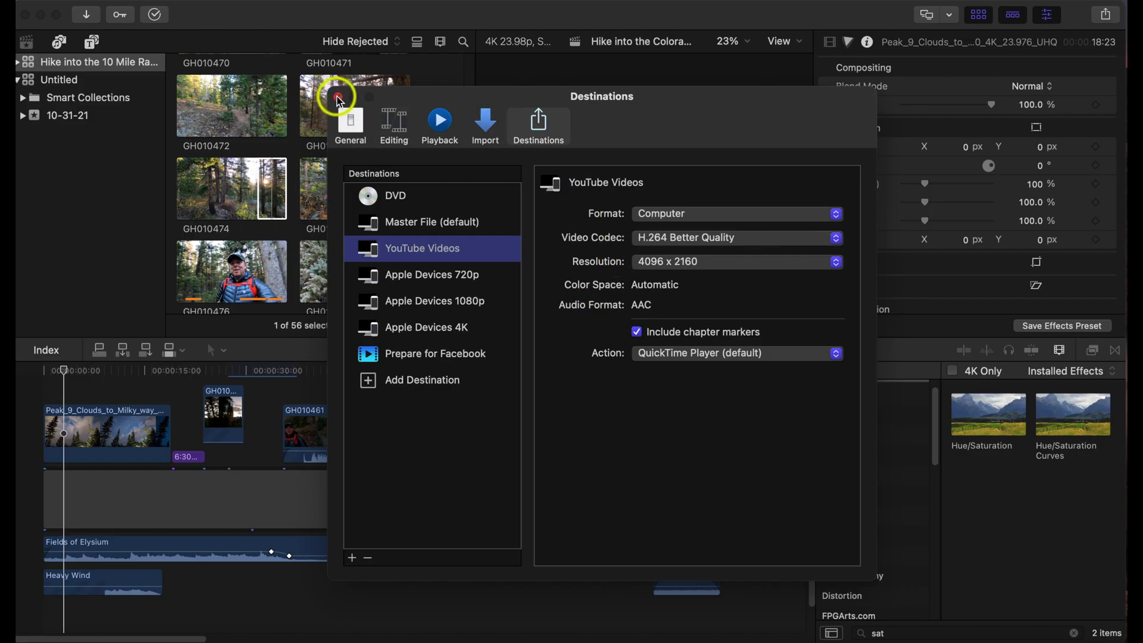
Close the Destinations window and check that the Share menu lists YouTube Videos.
{"action": "left_click", "coordinate": [339, 97]}
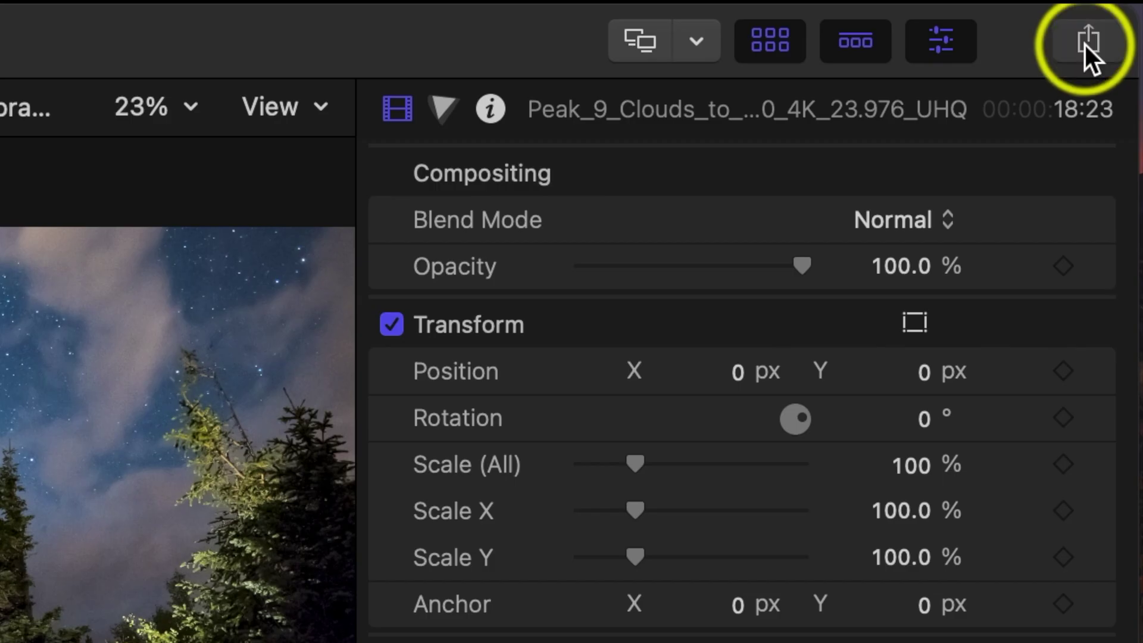
{"action": "left_click", "coordinate": [1106, 16]}
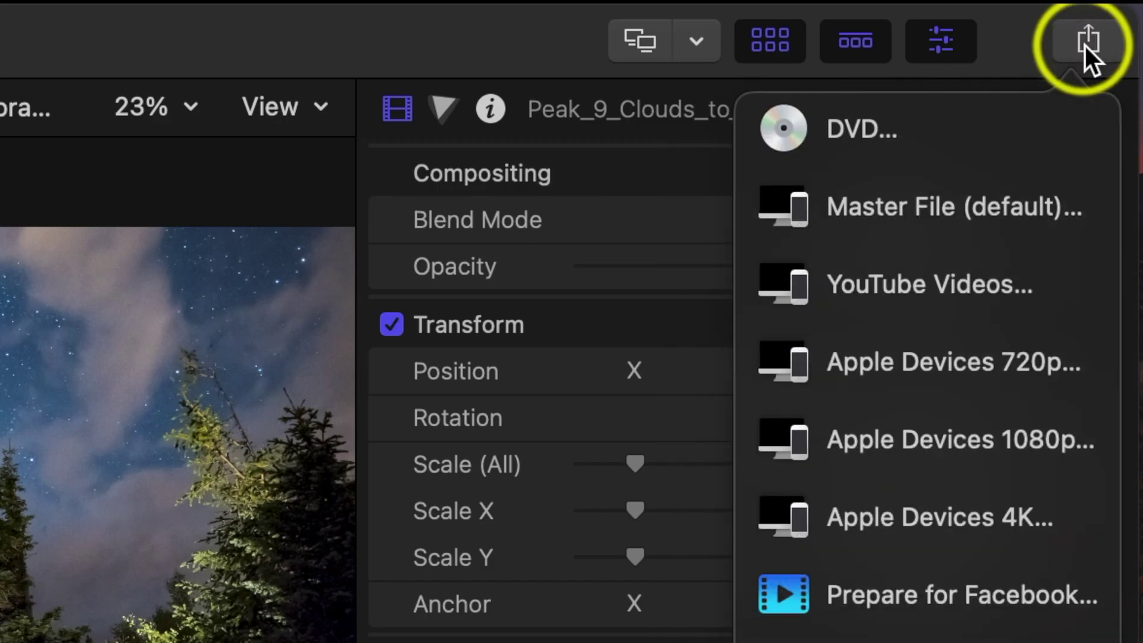